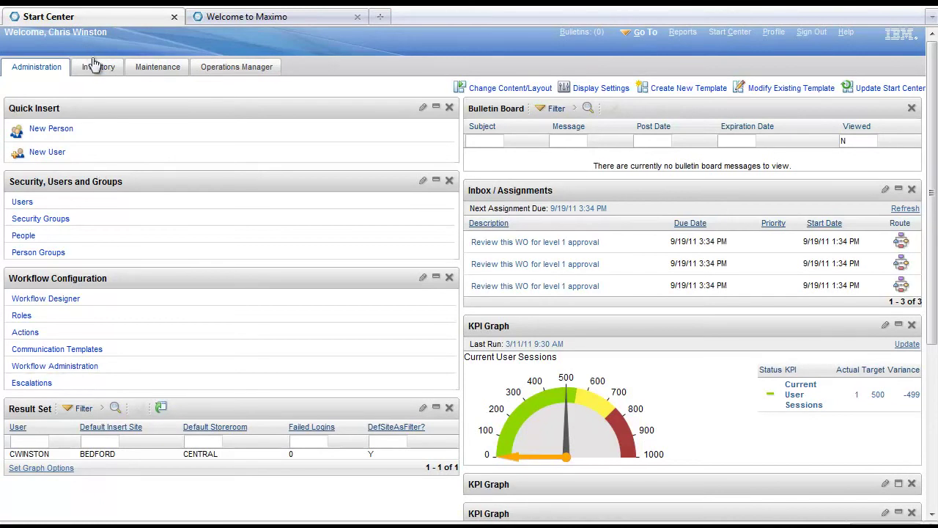
Look through the Inventory and Maintenance start centers, and update the Operations Manager start center to its current template.
left_click(94, 69)
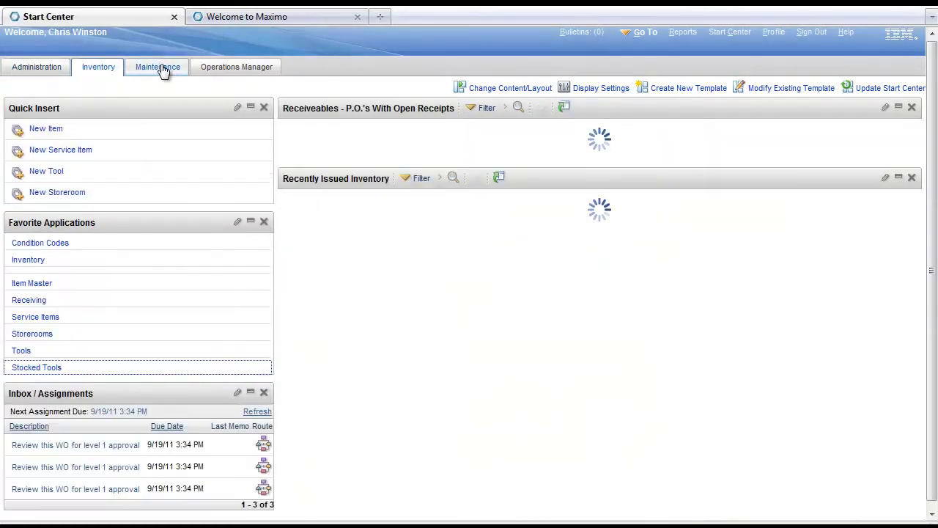
left_click(160, 66)
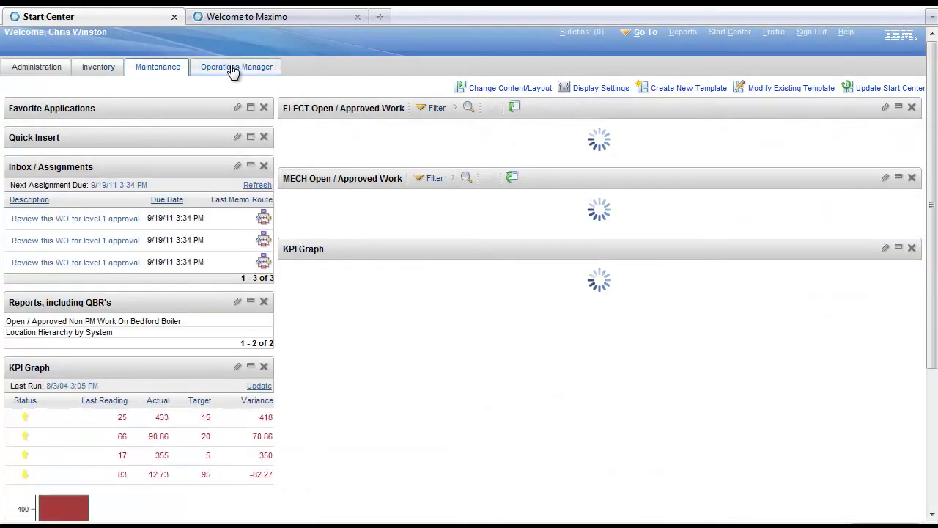
left_click(236, 68)
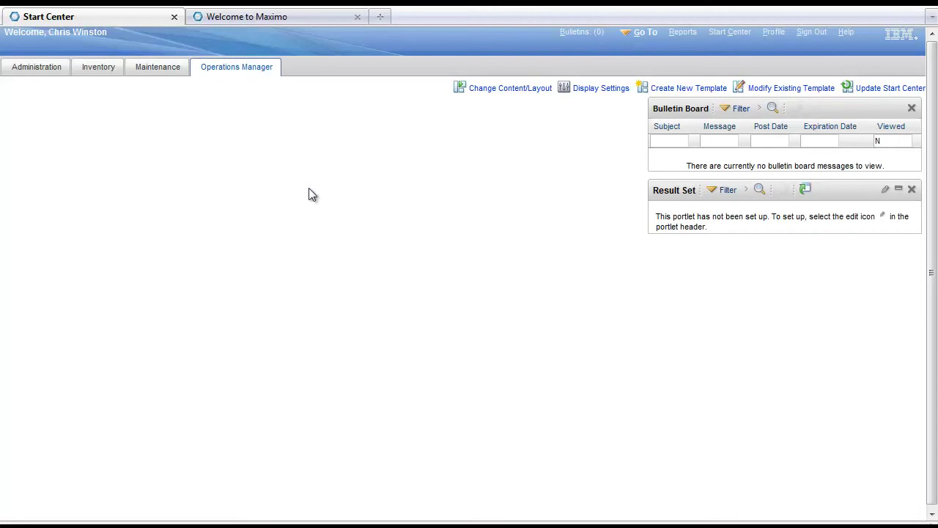
left_click(889, 87)
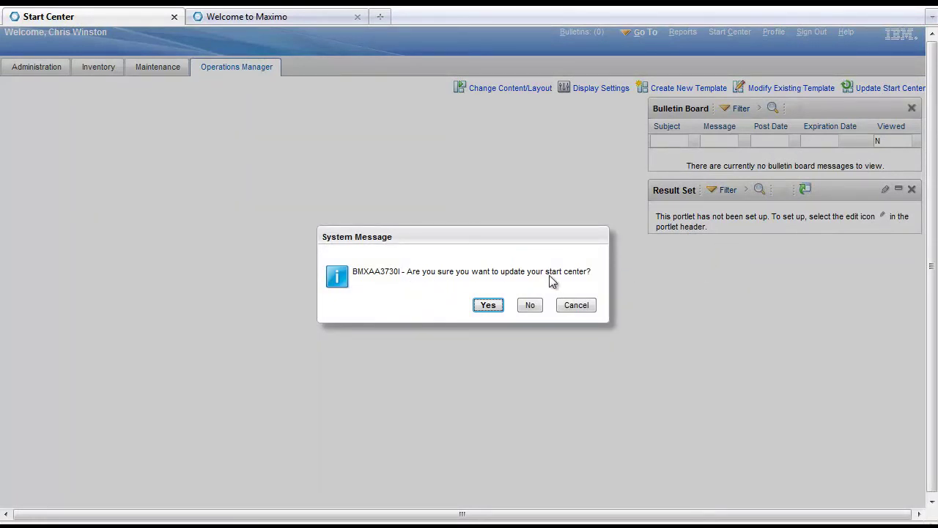
left_click(489, 306)
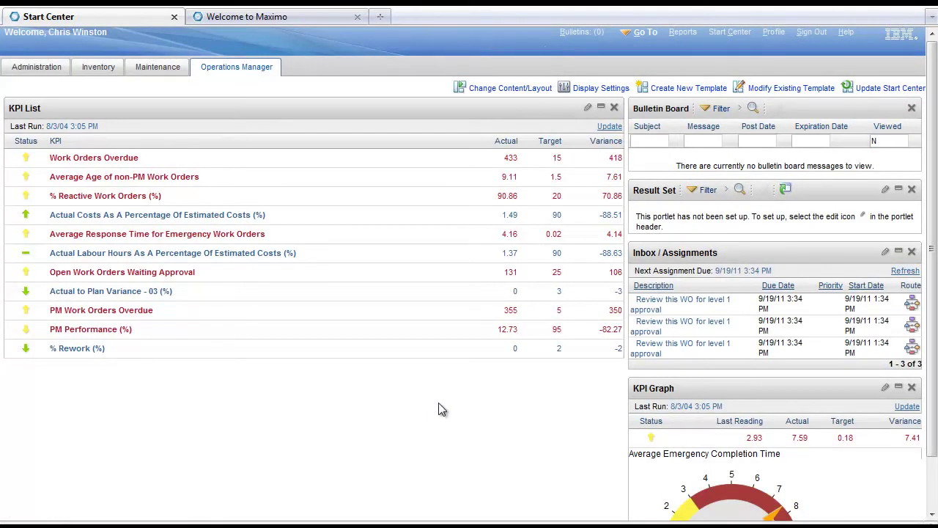
Configure the start center display settings to also display Purchasing and use Maintenance as the default.
left_click(591, 89)
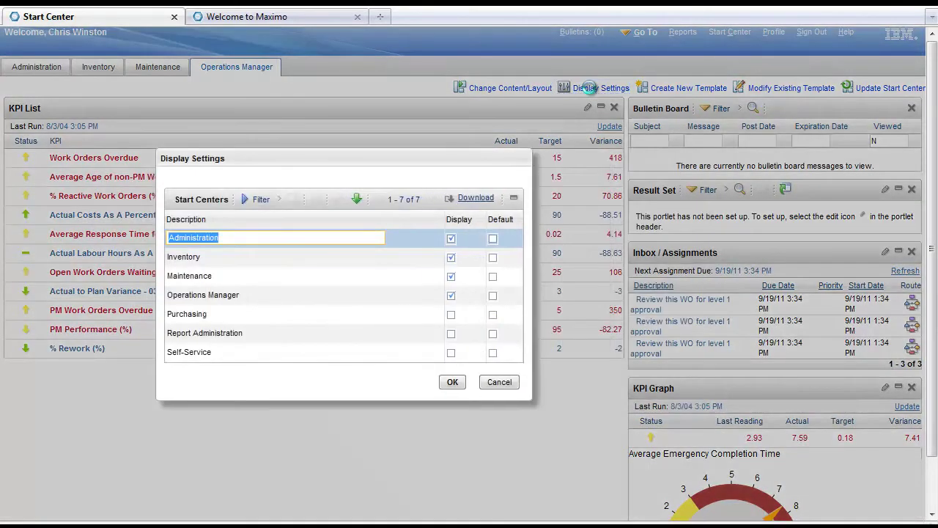
left_click(452, 314)
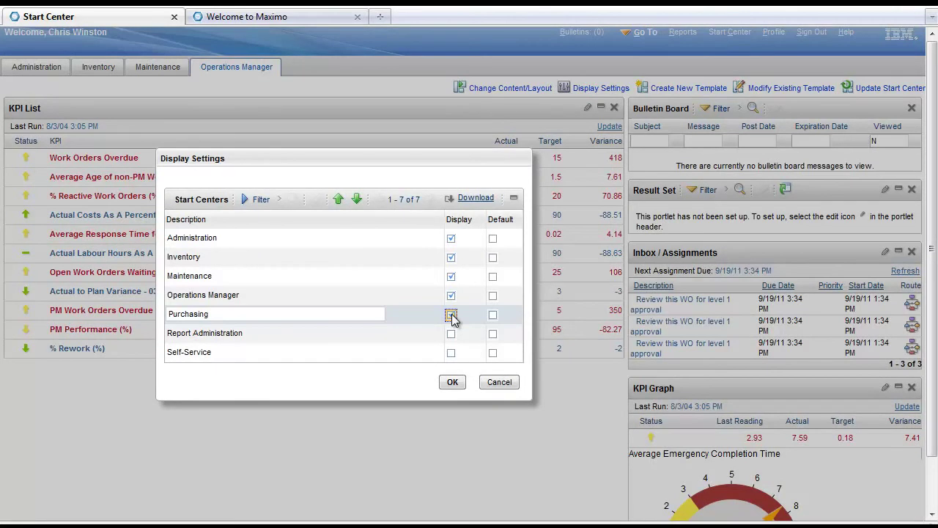
left_click(492, 276)
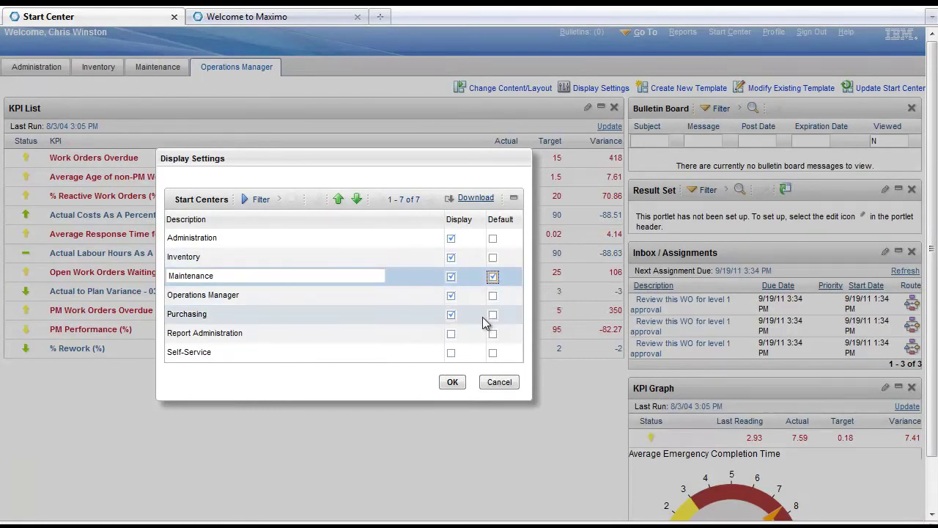
left_click(453, 383)
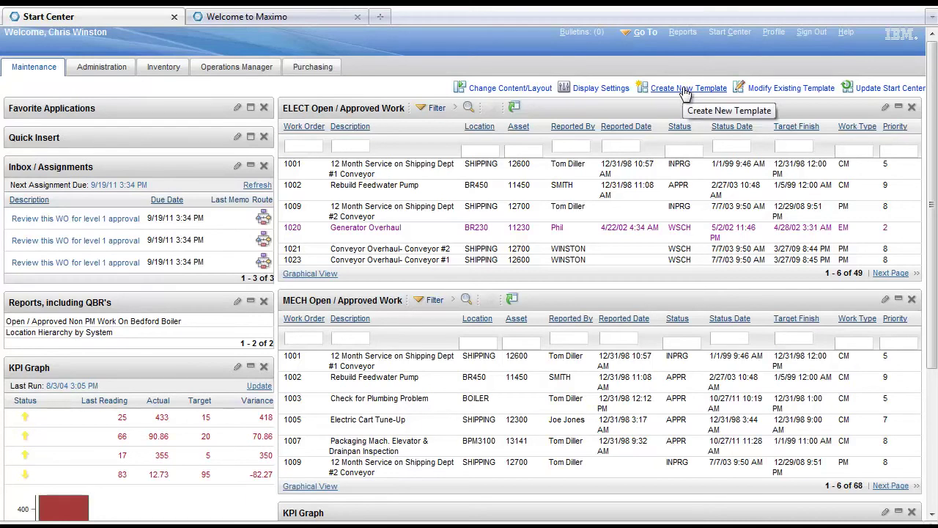
Create a new start center template with the description "Demonstration" and save it.
left_click(685, 90)
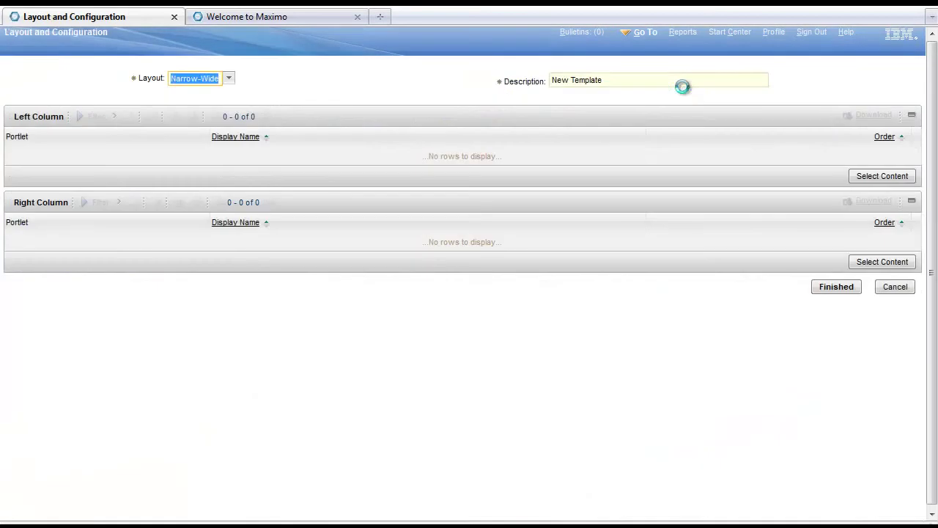
left_click(622, 81)
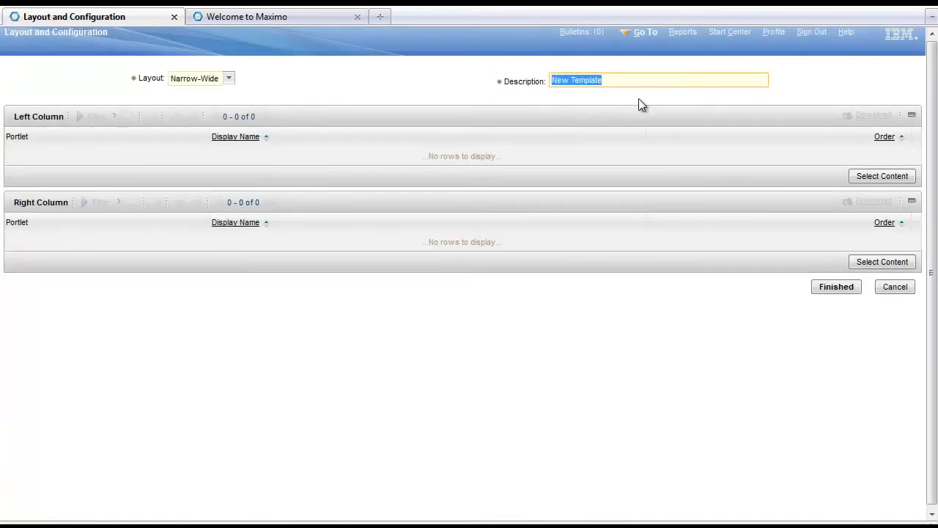
type("Demo")
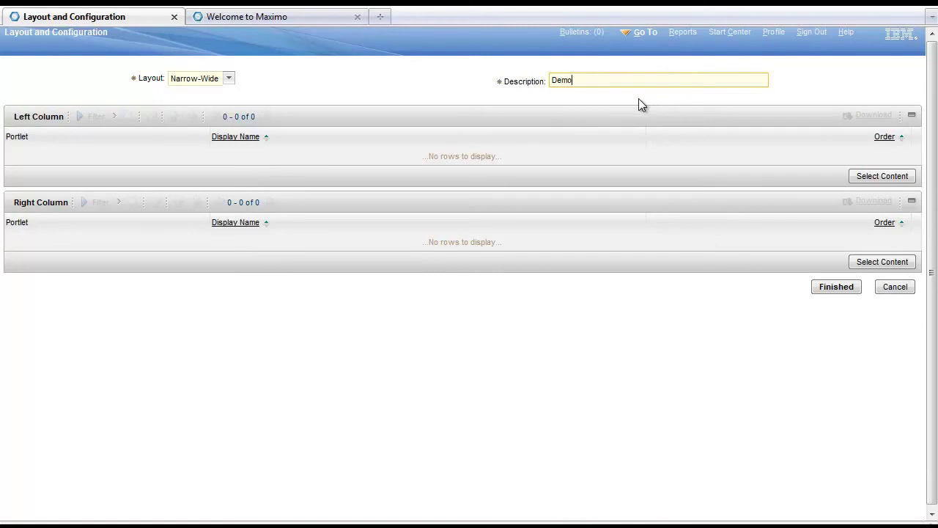
type("nstration")
left_click(836, 288)
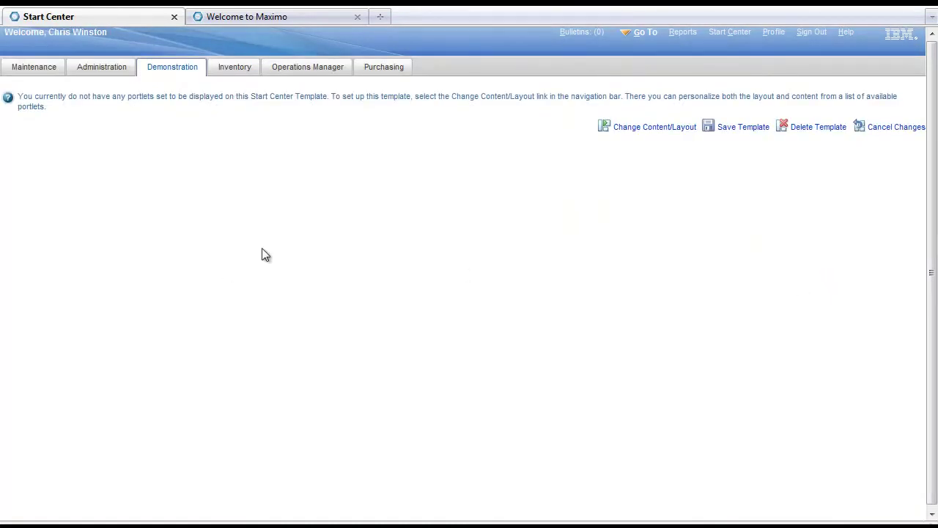
left_click(737, 132)
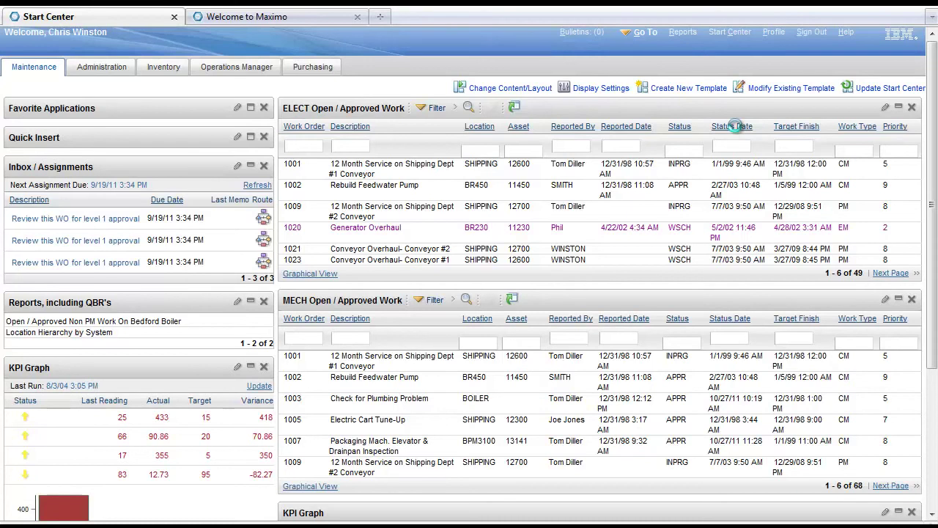
Reopen the Demonstration template for modification and review the layout options in its content and layout configuration.
left_click(789, 88)
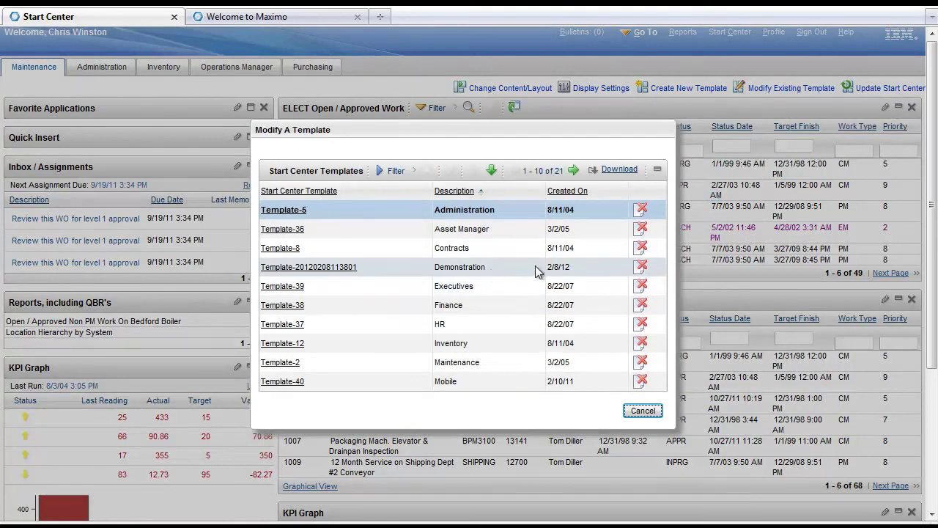
left_click(336, 269)
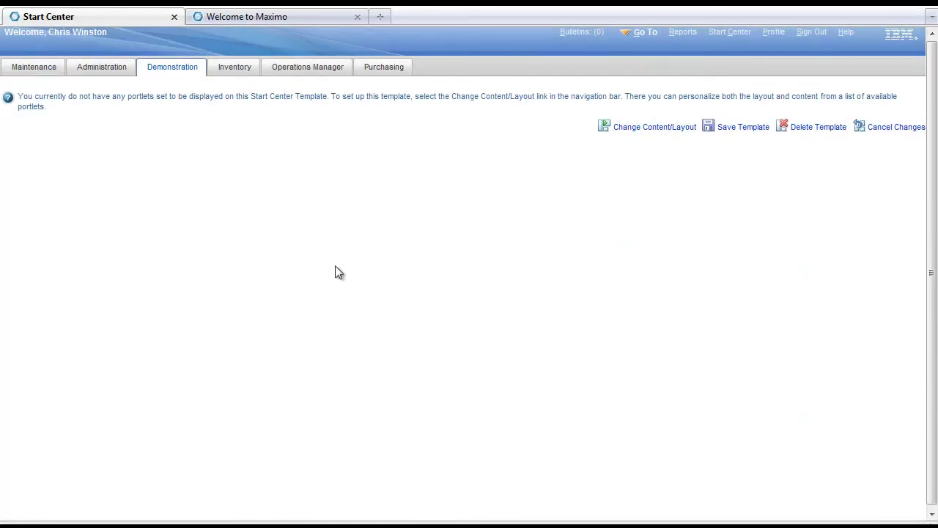
left_click(665, 128)
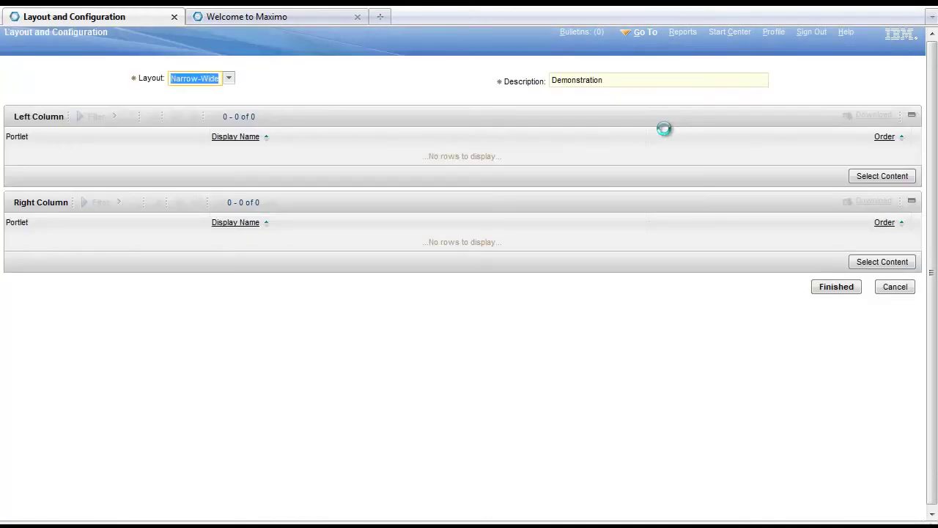
left_click(229, 78)
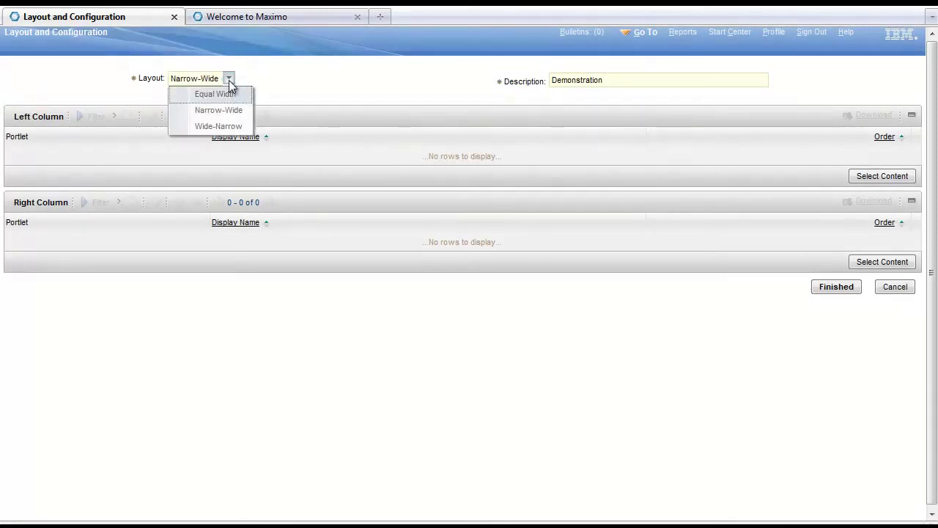
left_click(362, 94)
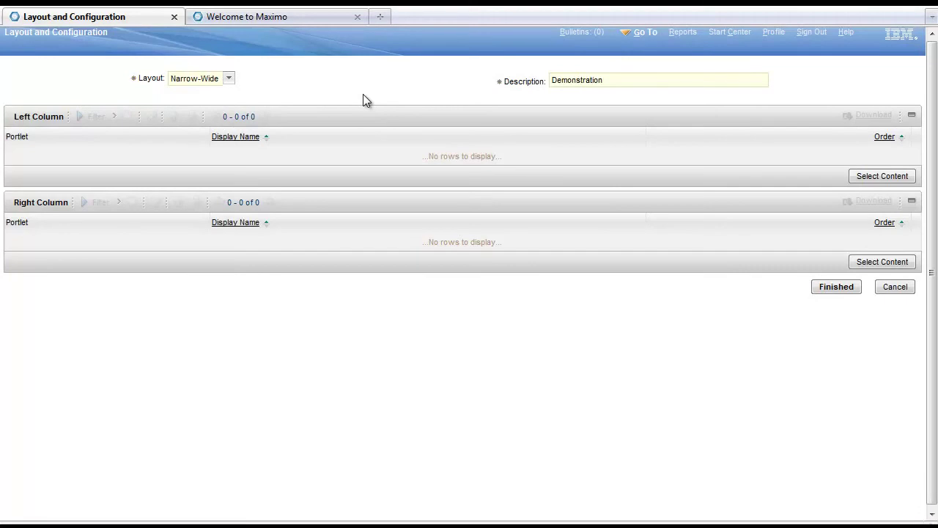
Add the Report List portlet to the left column of the Demonstration template and finish the layout.
left_click(883, 180)
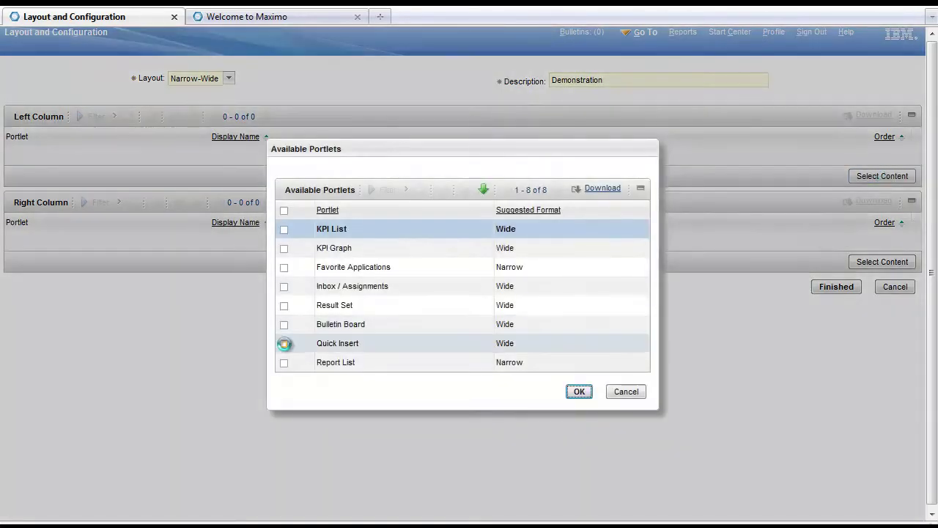
left_click(284, 365)
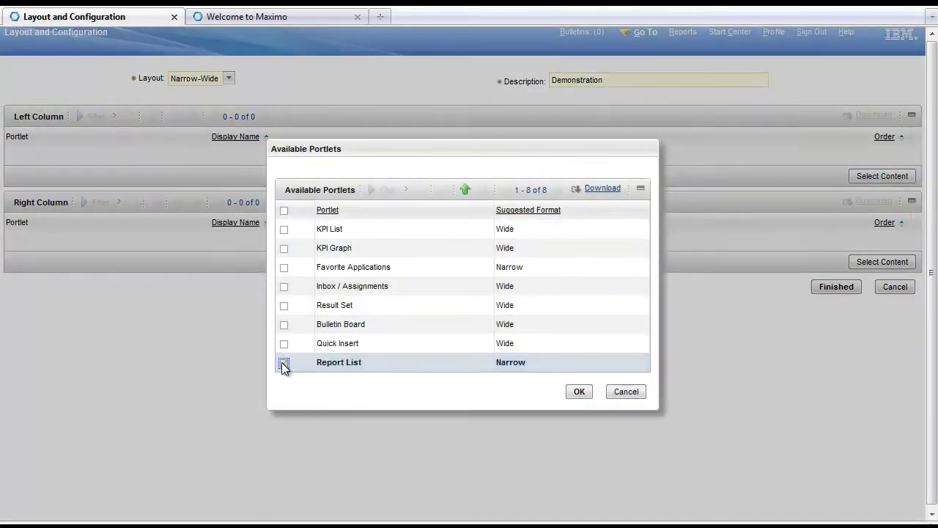
left_click(579, 393)
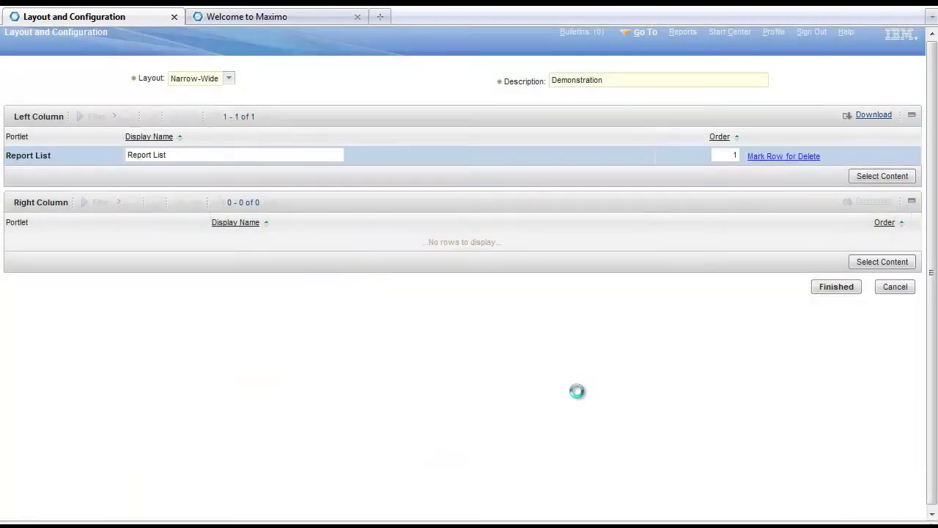
left_click(836, 289)
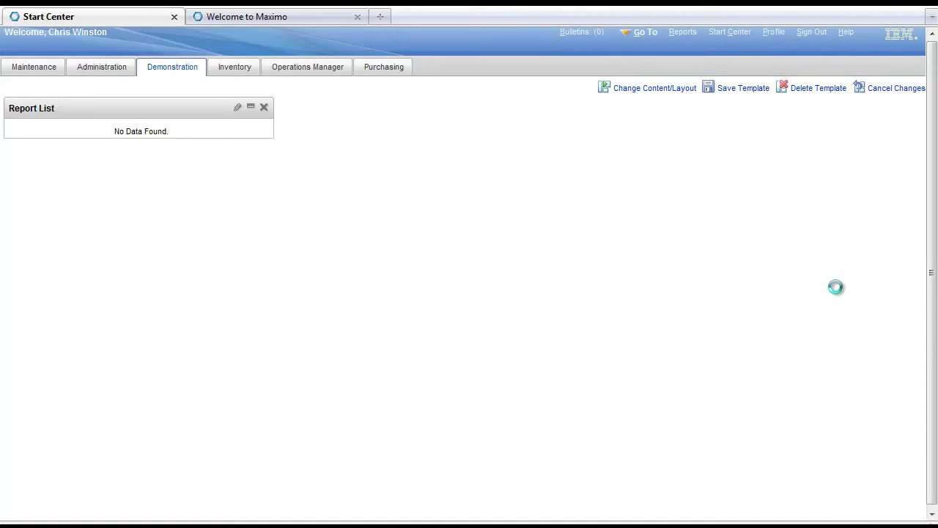
Filter the Report List portlet's available reports by "boiler,hierarchy" and add Open / Approved Non PM Work On Bedford Boiler and Location Hierarchy by System.
left_click(238, 108)
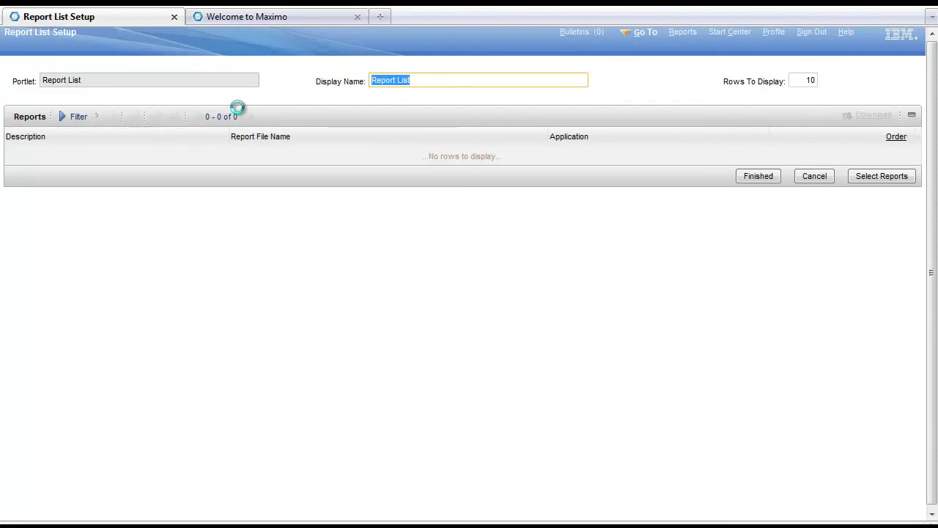
left_click(885, 178)
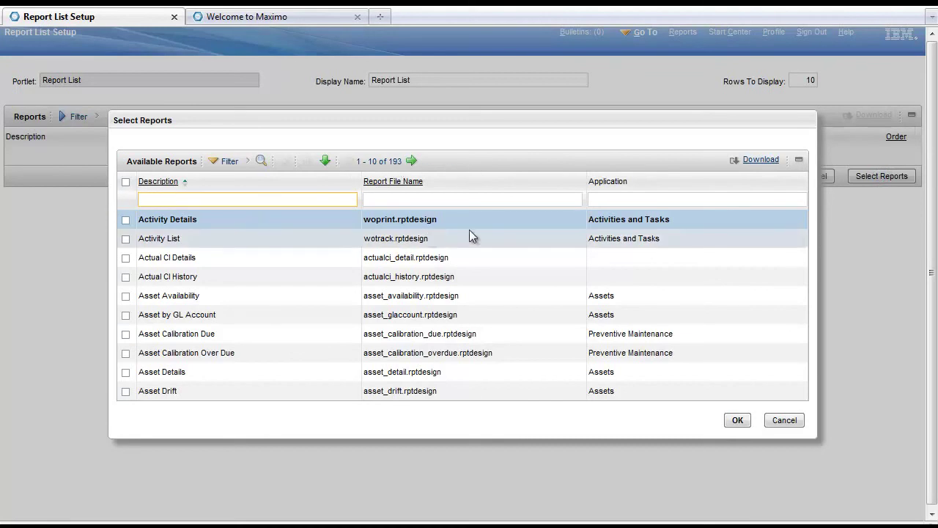
type("boiler,hierarchy")
key("Return")
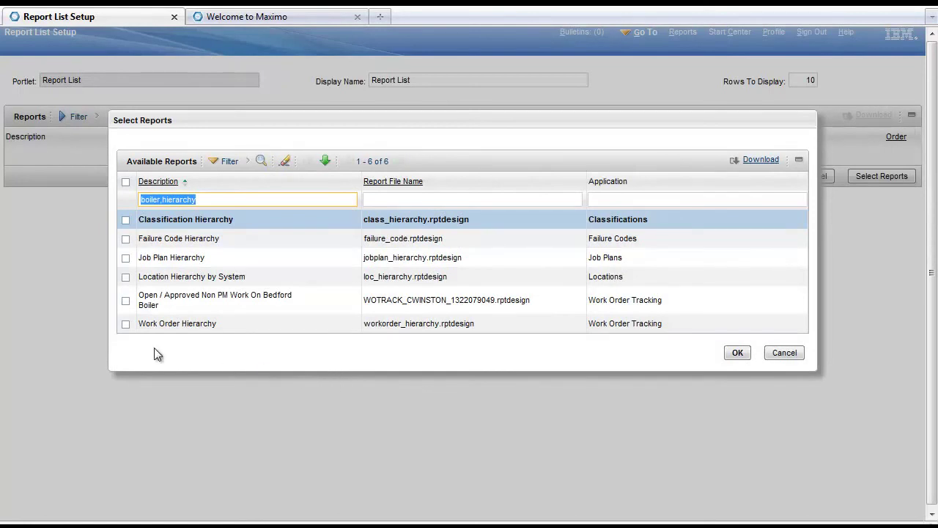
left_click(125, 302)
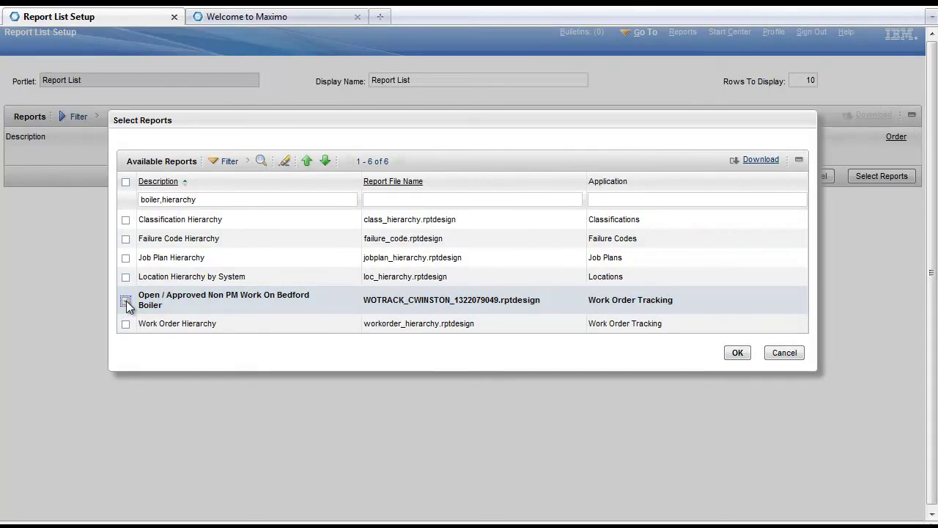
left_click(126, 300)
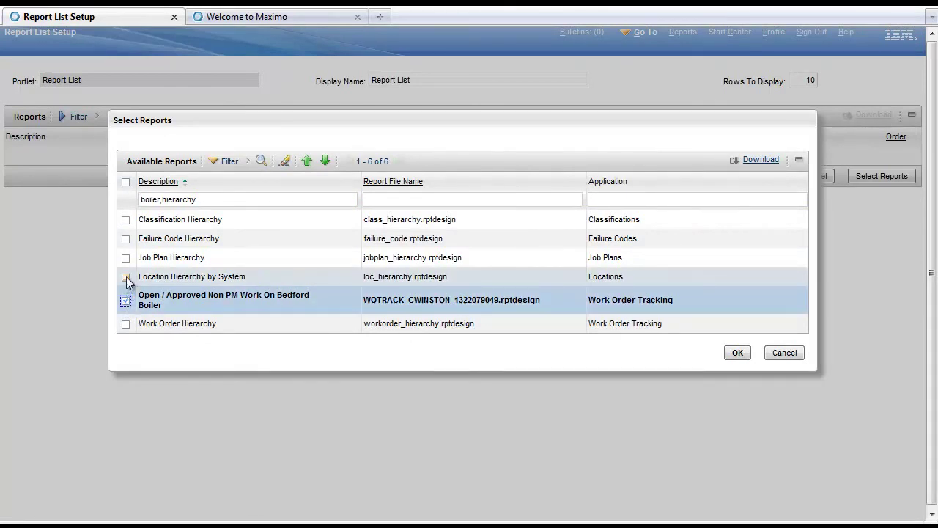
left_click(126, 277)
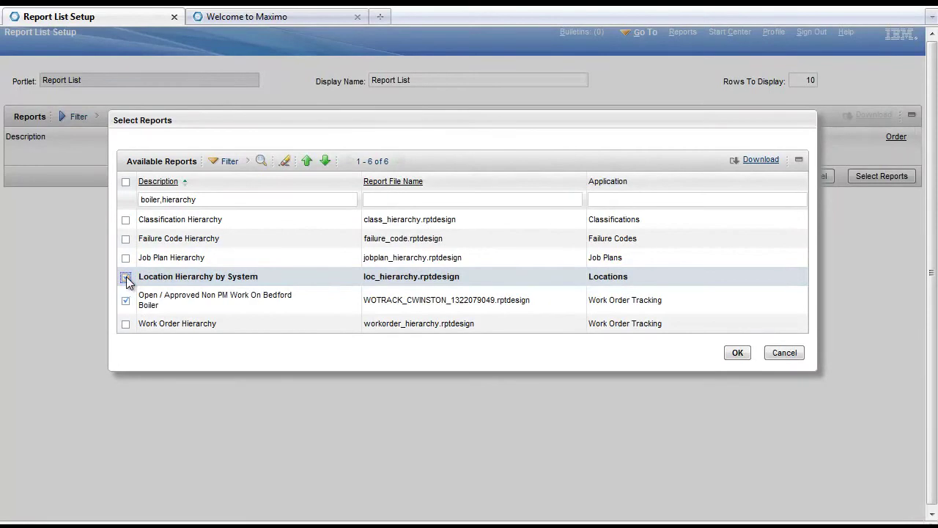
left_click(738, 354)
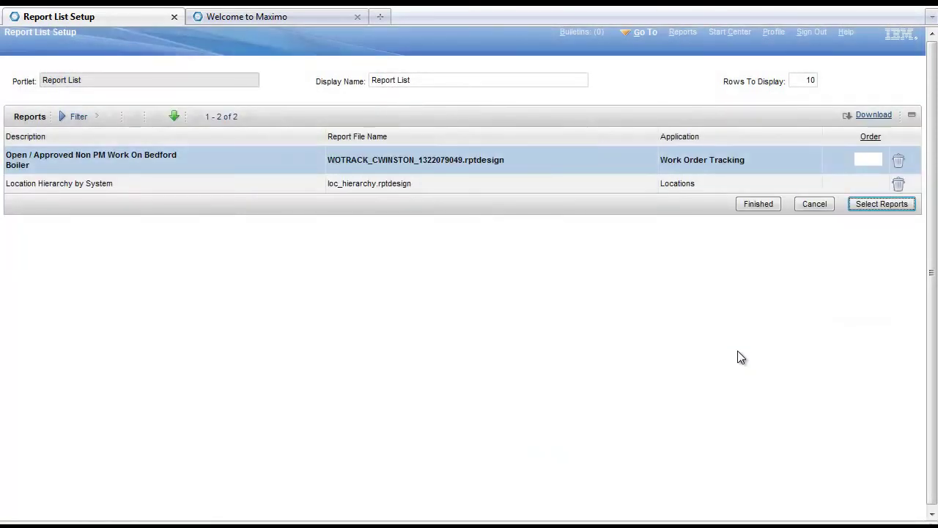
Set the Bedford Boiler report's order to 2 and Location Hierarchy by System's to 1, and finish the portlet setup.
left_click(875, 159)
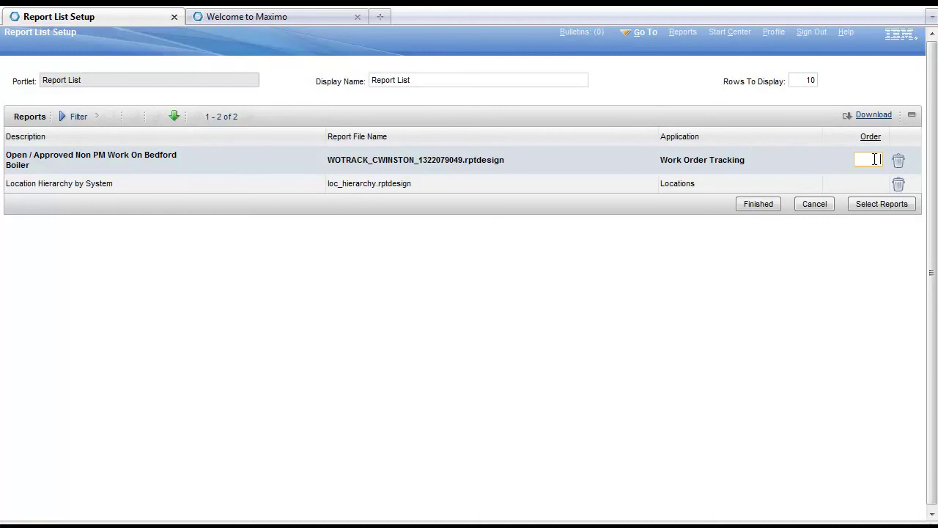
type("2")
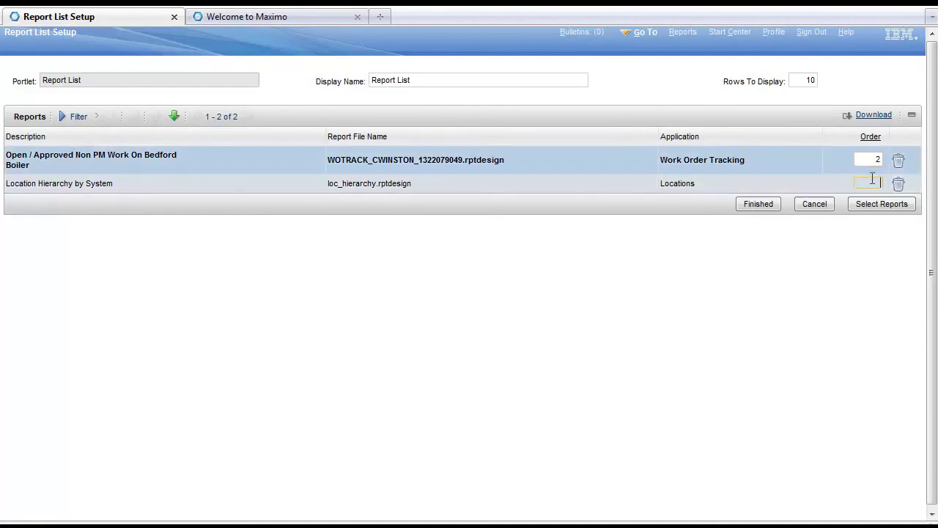
left_click(873, 182)
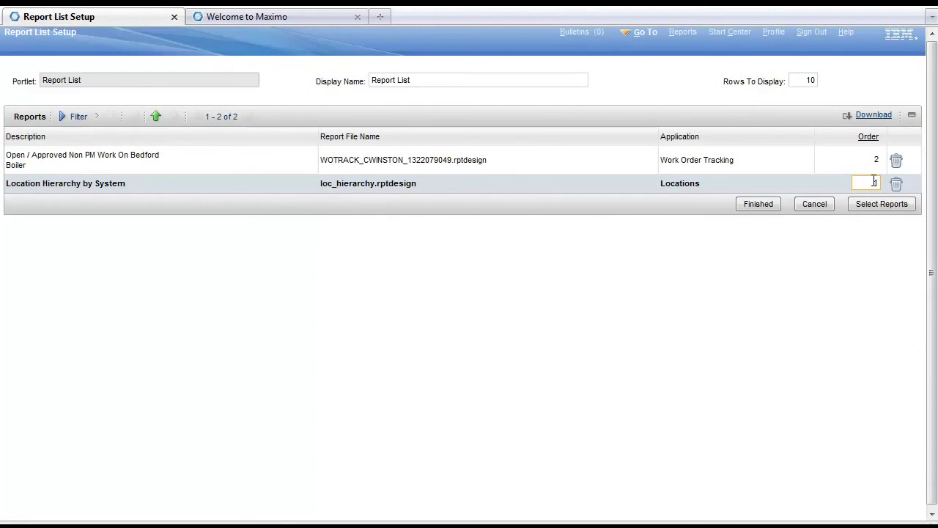
type("1")
left_click(755, 206)
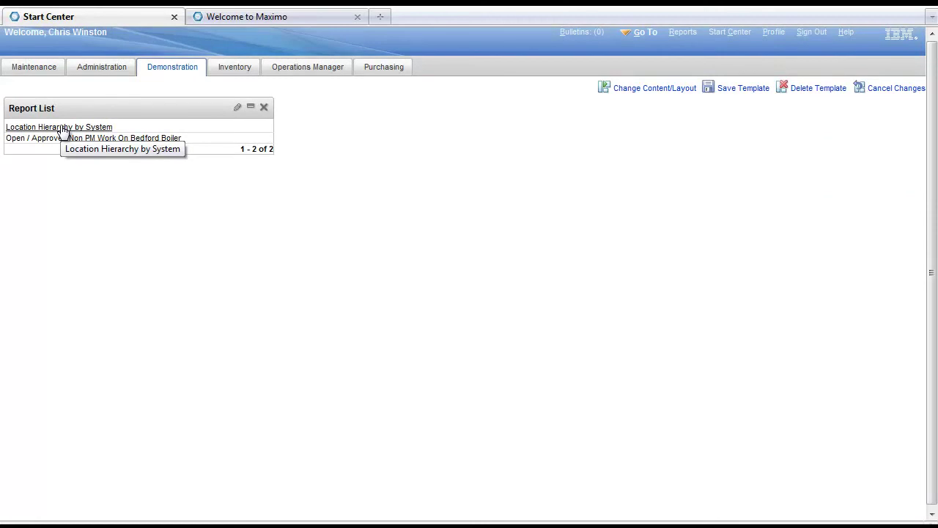
Run the Location Hierarchy by System report from the Report List portlet for site bedford and system primary.
left_click(61, 128)
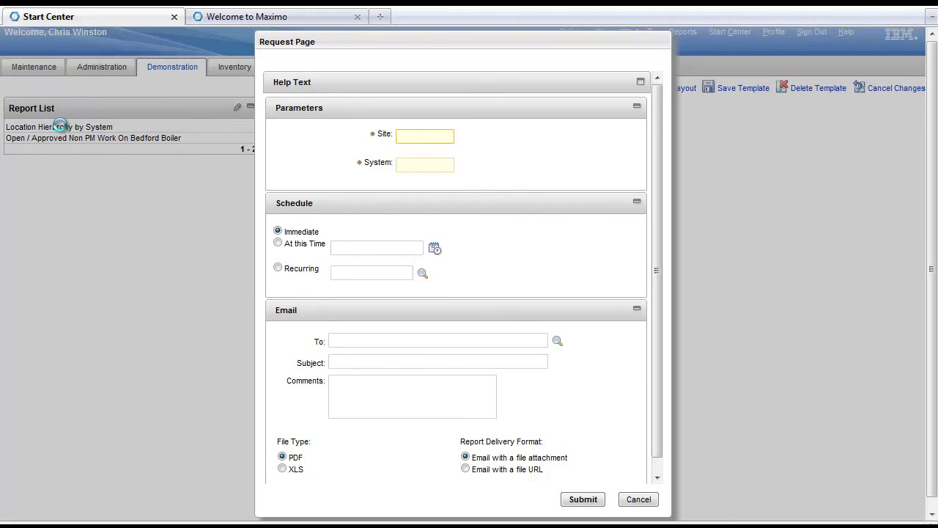
type("bedford")
key("Tab")
type("primary")
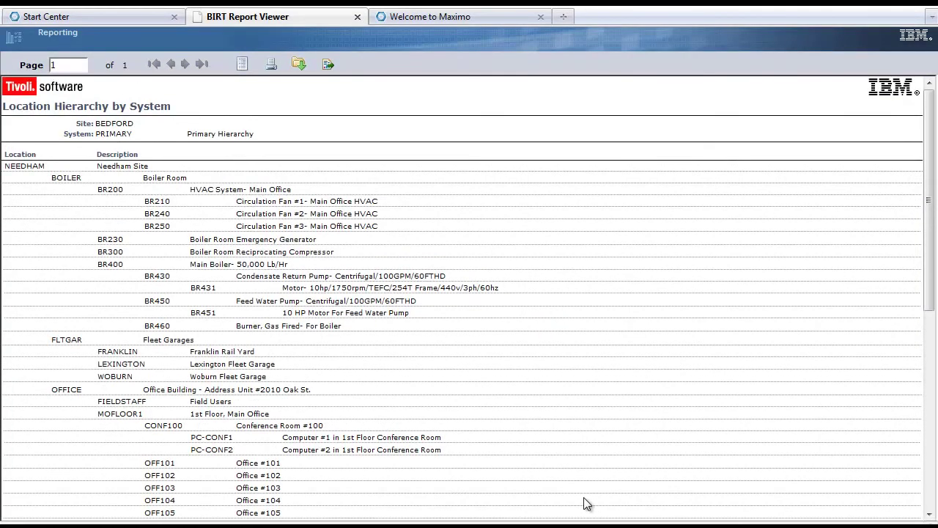
Review the generated location hierarchy report from start to end and close it to return to the start center.
left_click_drag(928, 265, 928, 415)
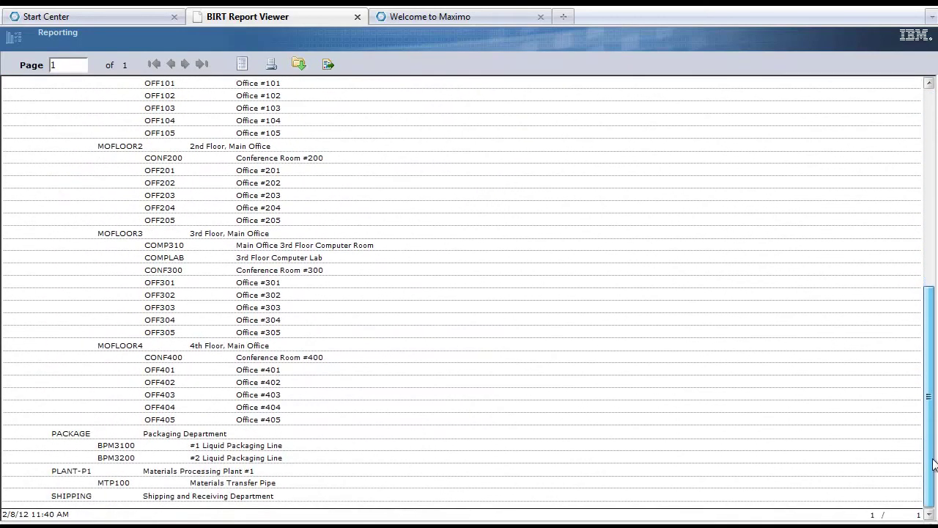
left_click_drag(933, 463, 931, 176)
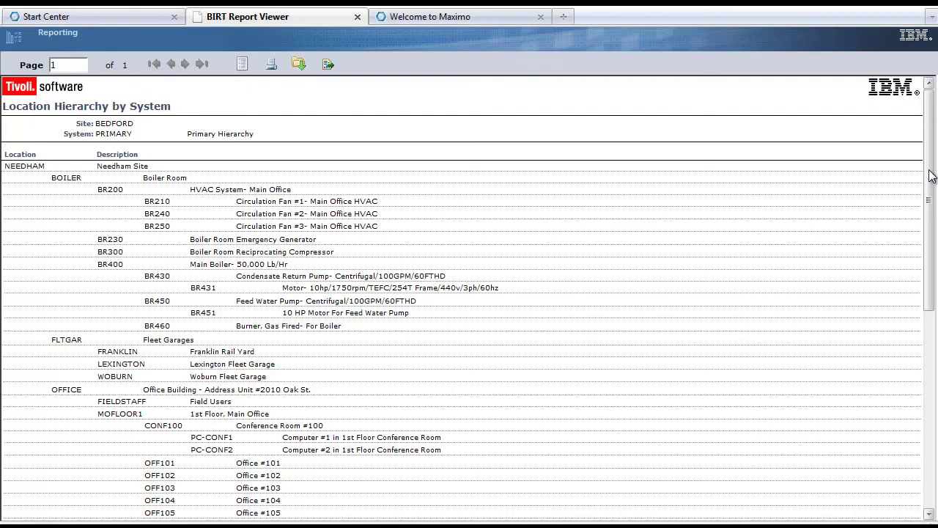
left_click(357, 17)
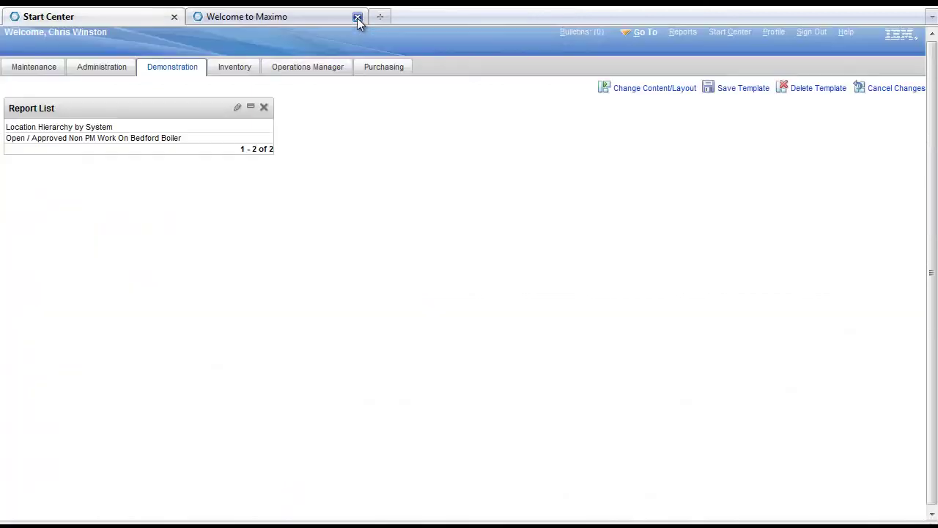
Run the Open / Approved Non PM Work On Bedford Boiler report immediately and highlight its saved where clause.
left_click(101, 140)
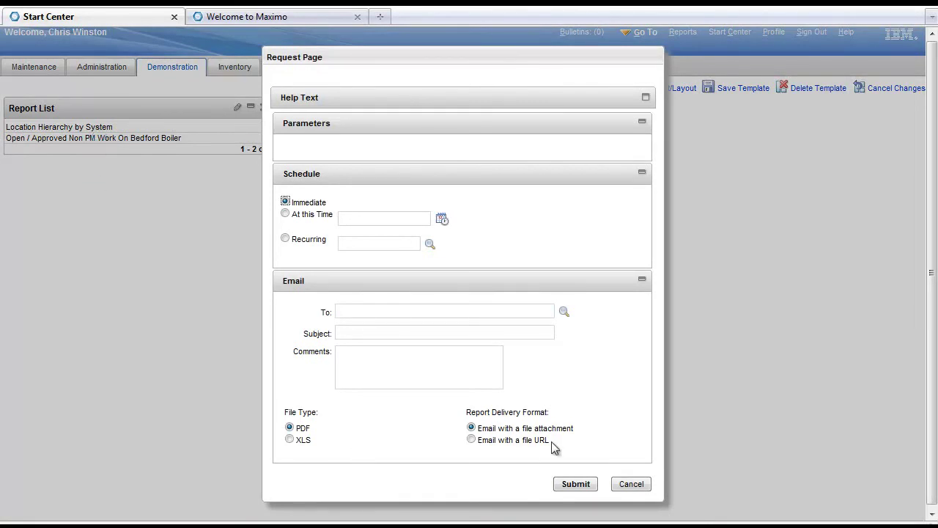
left_click(576, 485)
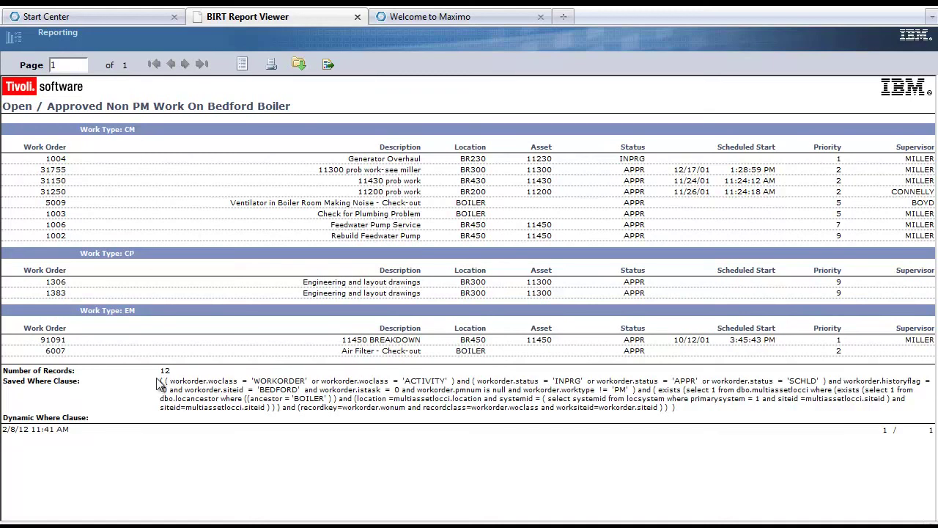
left_click_drag(157, 384, 680, 415)
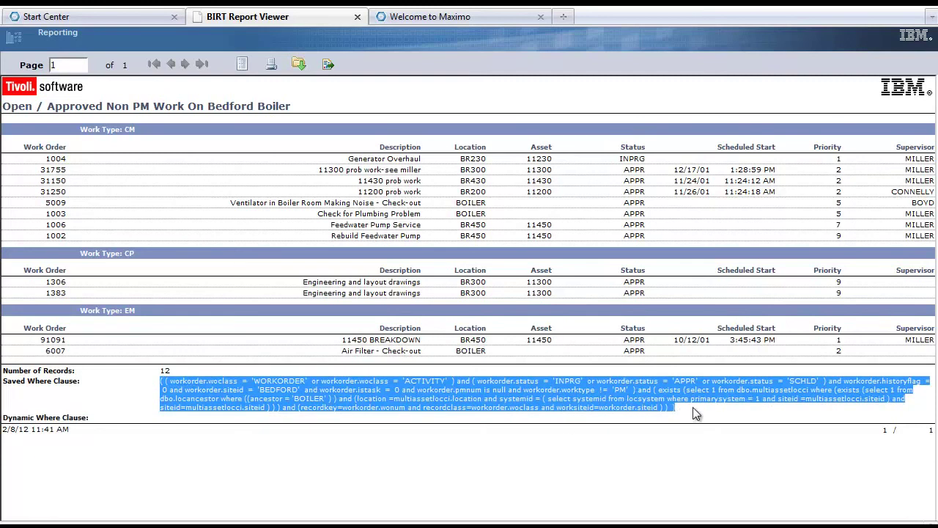